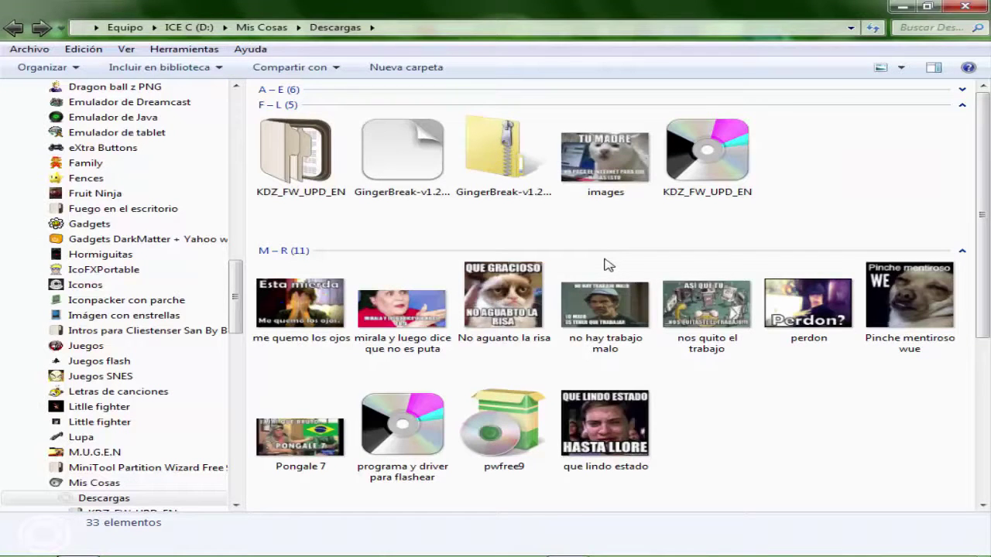
Look through the files in the Descargas folder
scroll(605, 259, down, 1)
scroll(605, 259, up, 1)
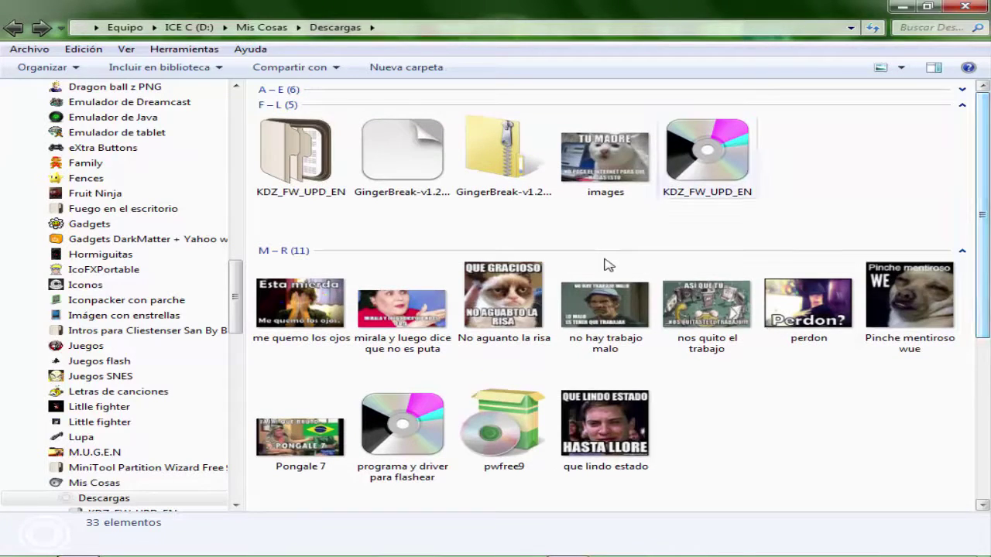
scroll(604, 259, down, 1)
scroll(607, 265, down, 1)
scroll(608, 264, up, 1)
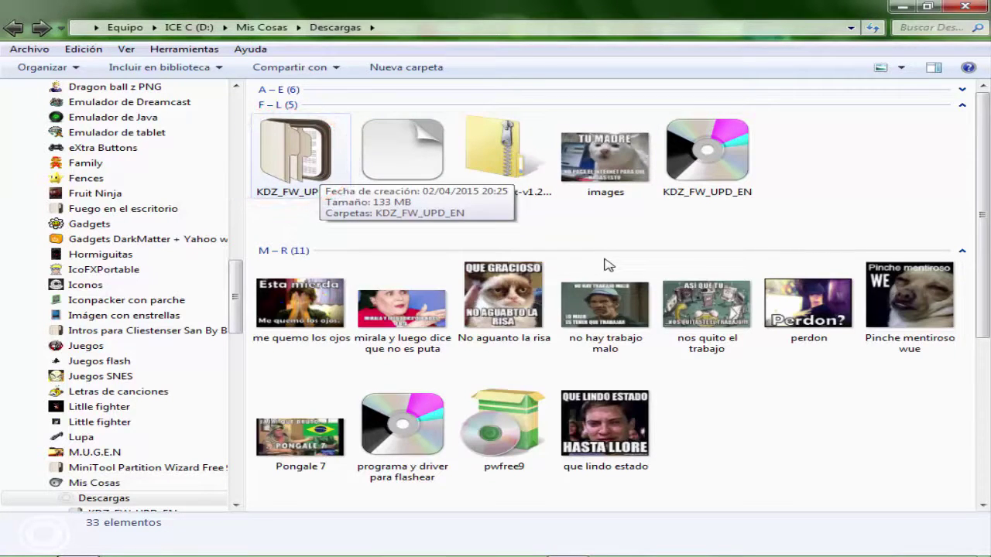
scroll(606, 265, down, 5)
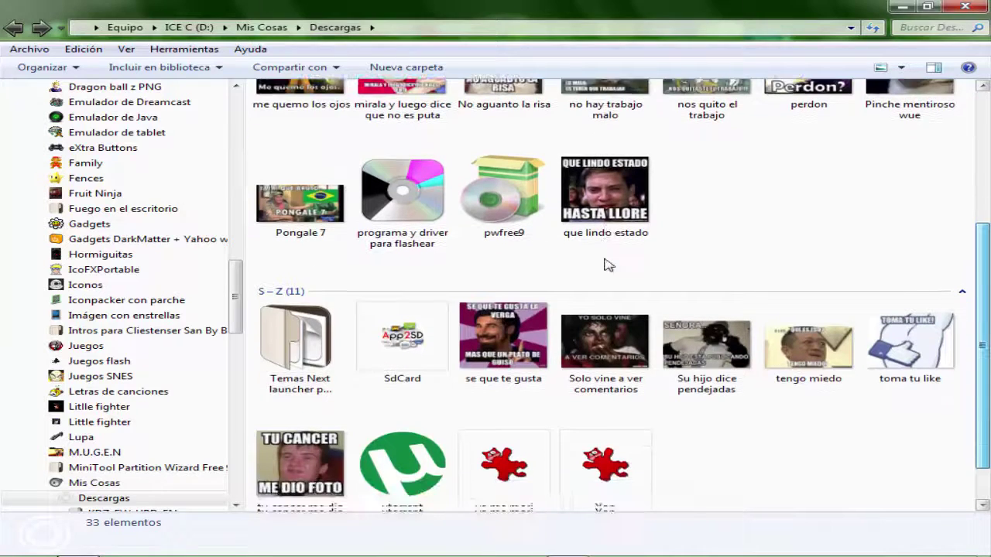
scroll(605, 265, up, 5)
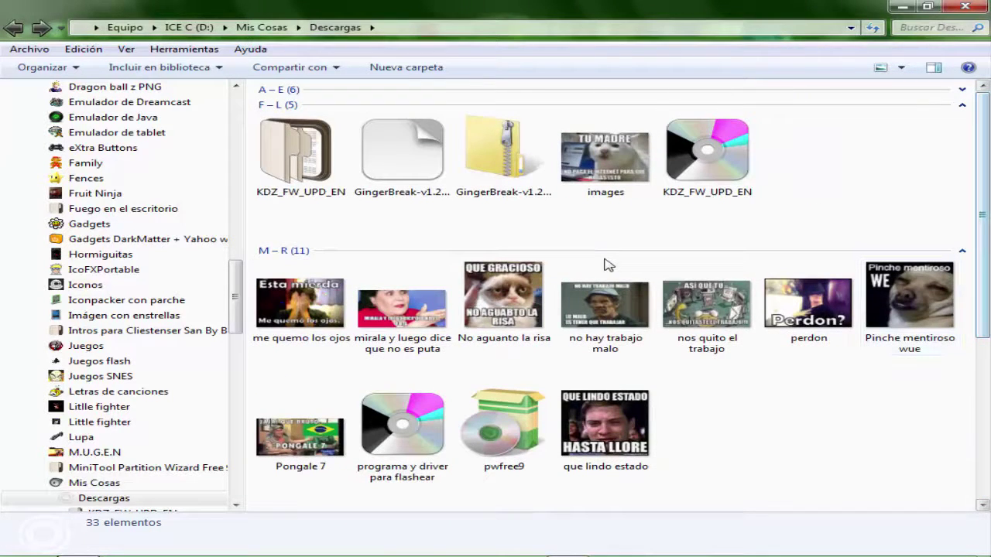
scroll(606, 265, down, 5)
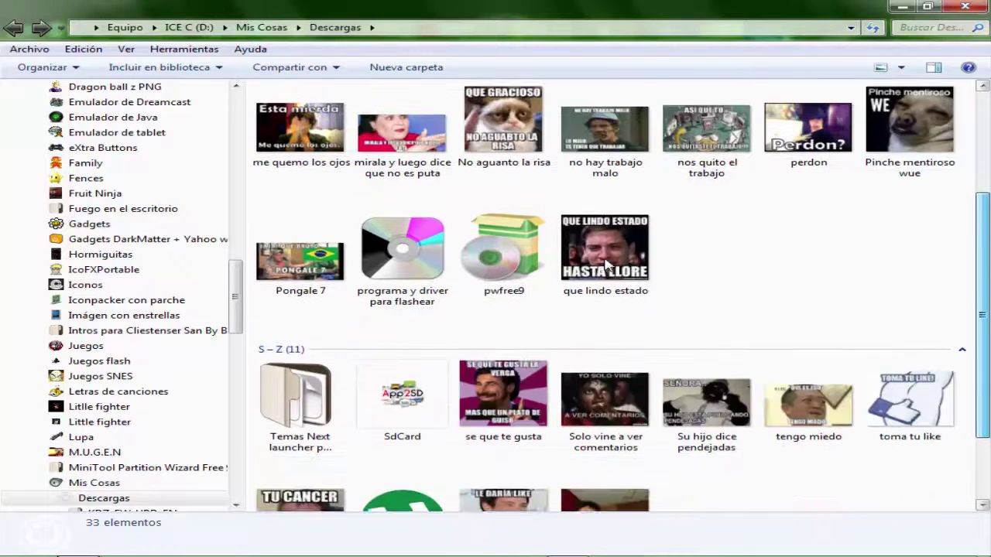
scroll(606, 264, up, 5)
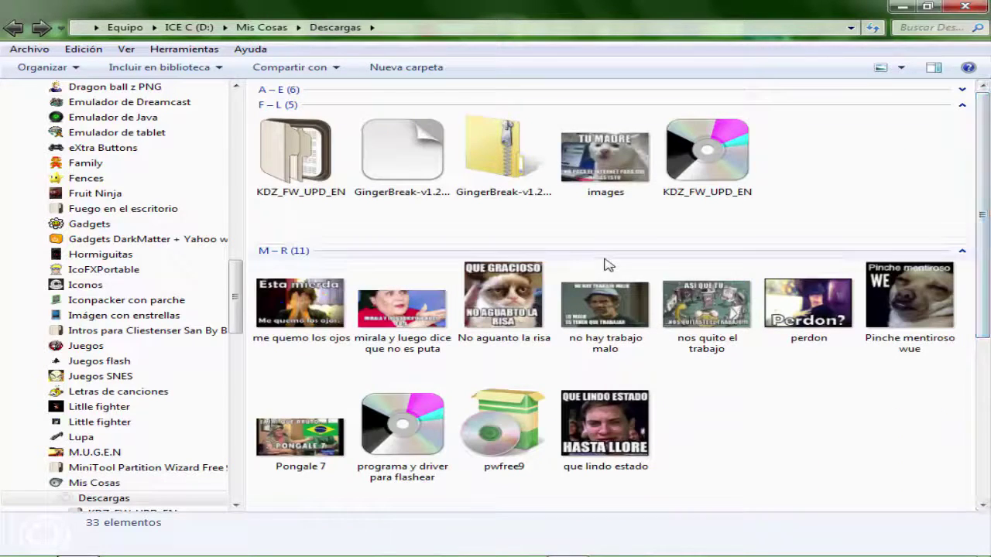
Bring up the extraction options for the KDZ_FW_UPD_EN archive and the GingerBreak-v1.20.apk compressed file
key(Right)
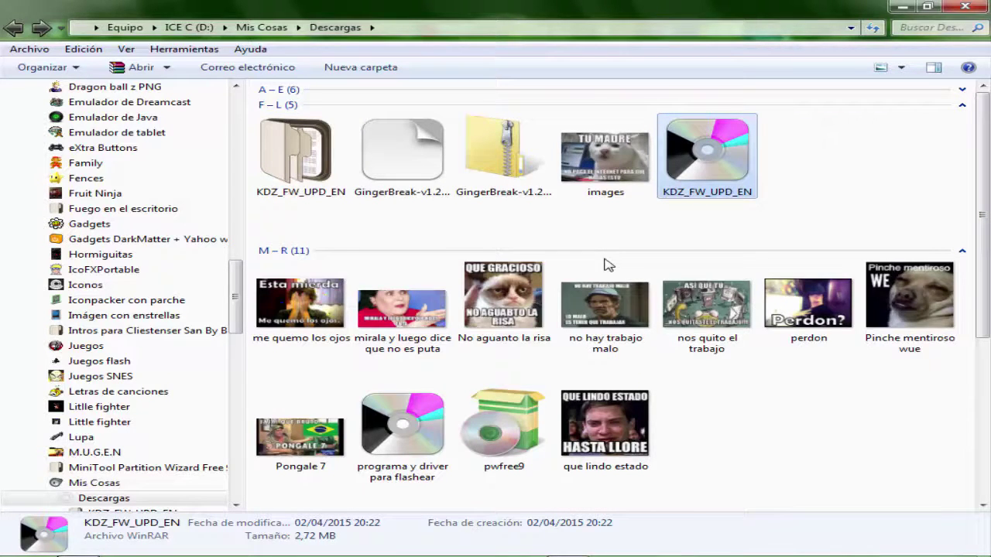
key(shift+F10)
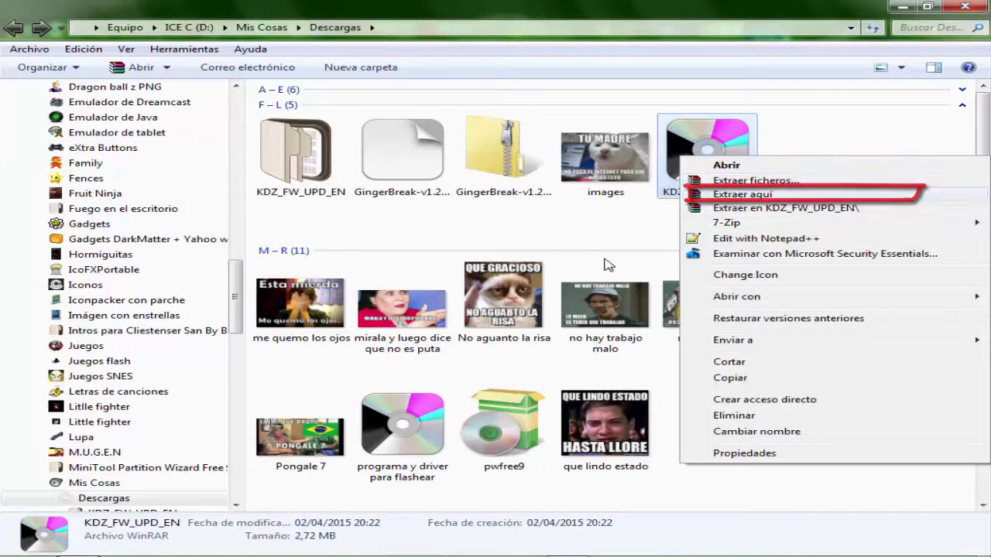
key(Return)
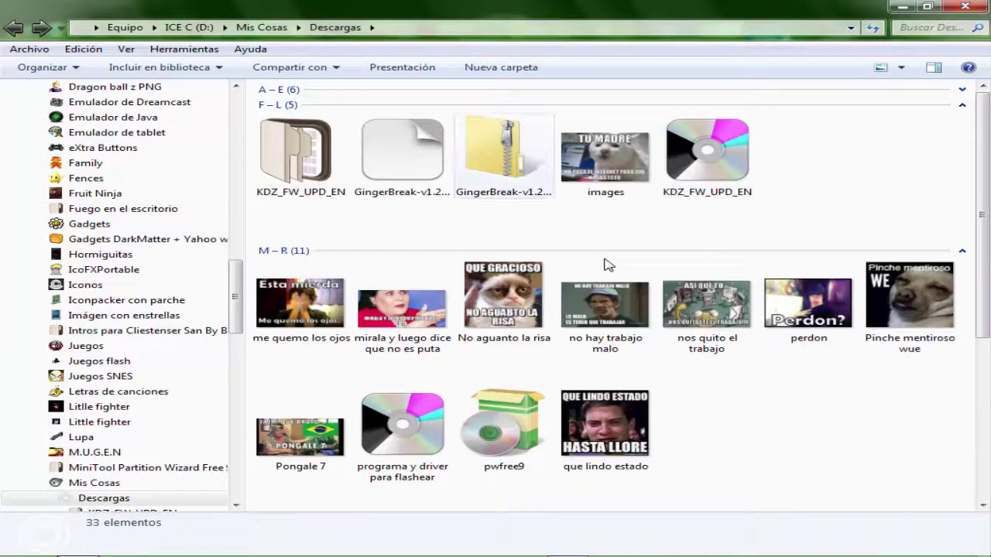
click(501, 159)
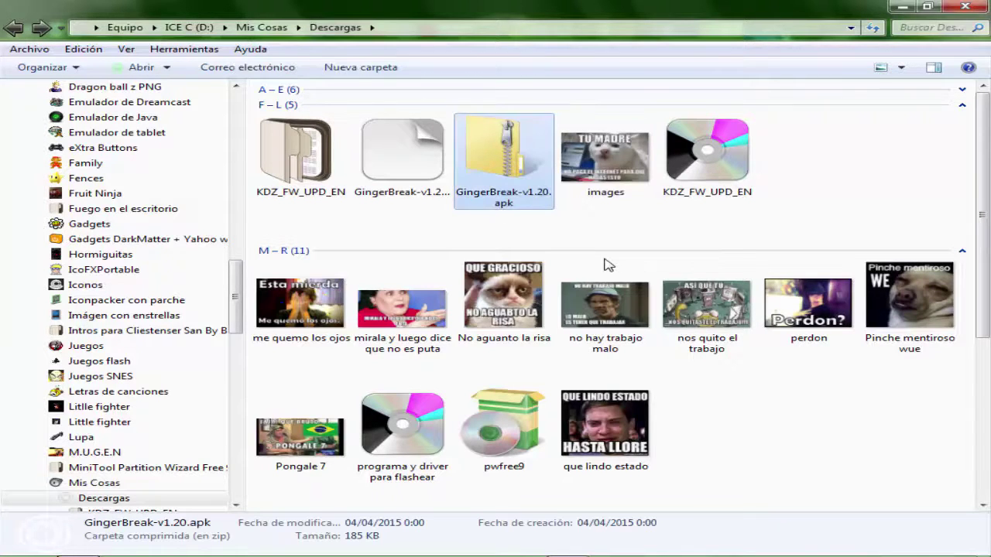
key(shift+F10)
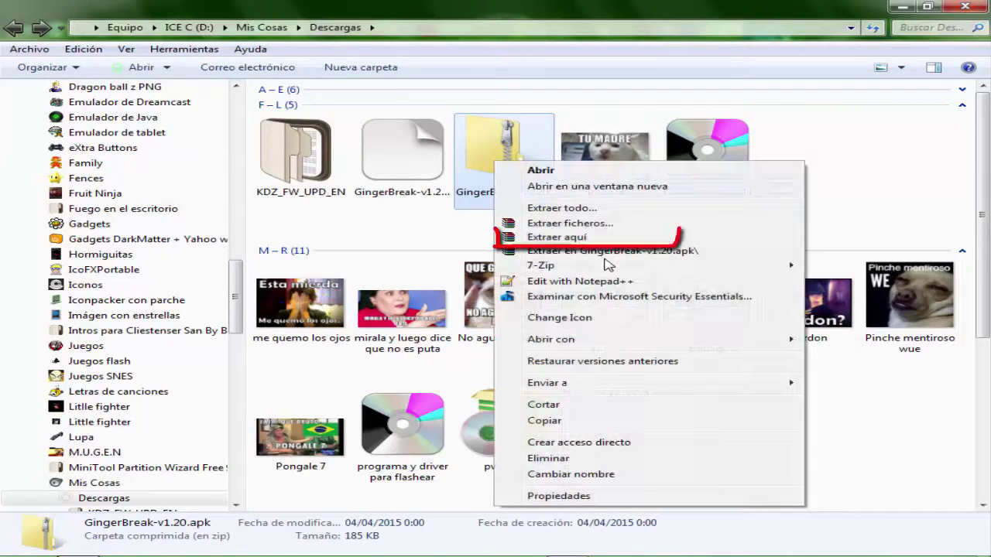
Locate the extracted KDZ_FW_UPD_EN folder and GingerBreak file among the downloads and look over the remaining files
click(421, 217)
mouse_move(420, 218)
mouse_down()
mouse_move(397, 217)
mouse_move(303, 169)
mouse_up()
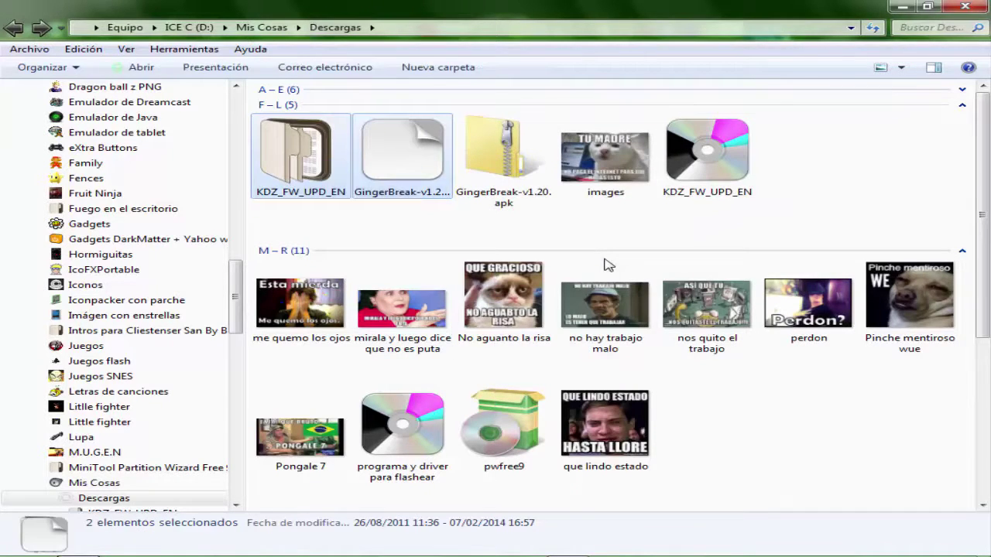
click(607, 265)
scroll(608, 265, down, 3)
scroll(607, 265, down, 3)
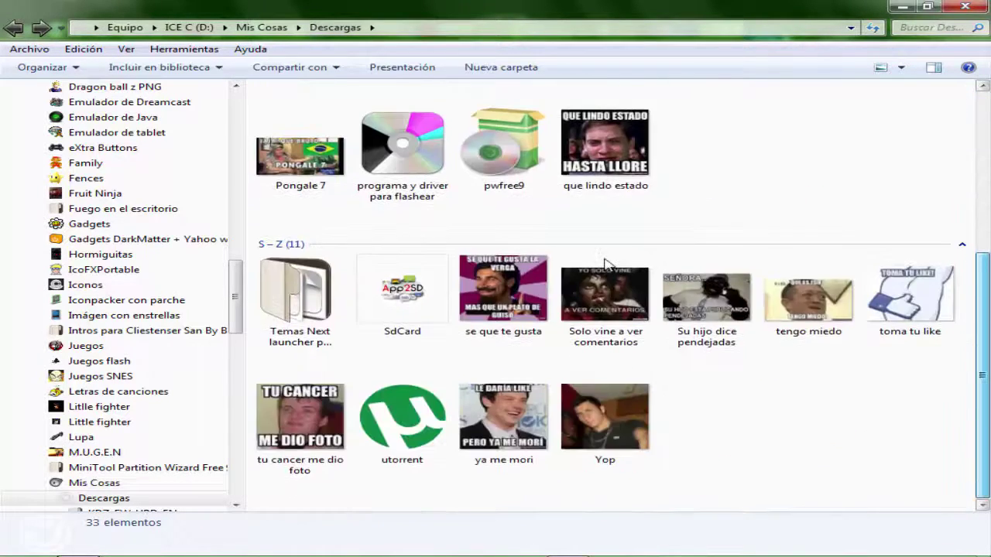
scroll(607, 265, up, 6)
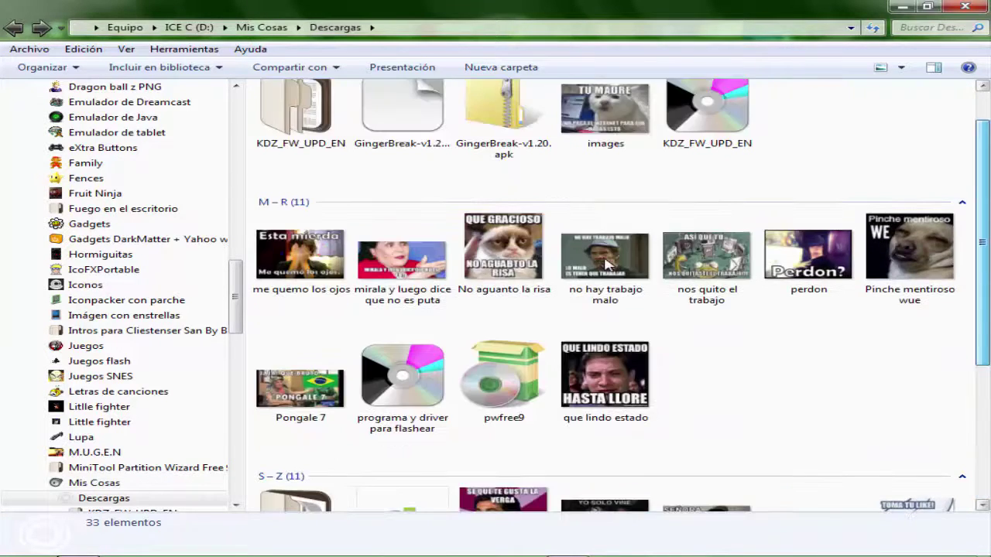
key(space)
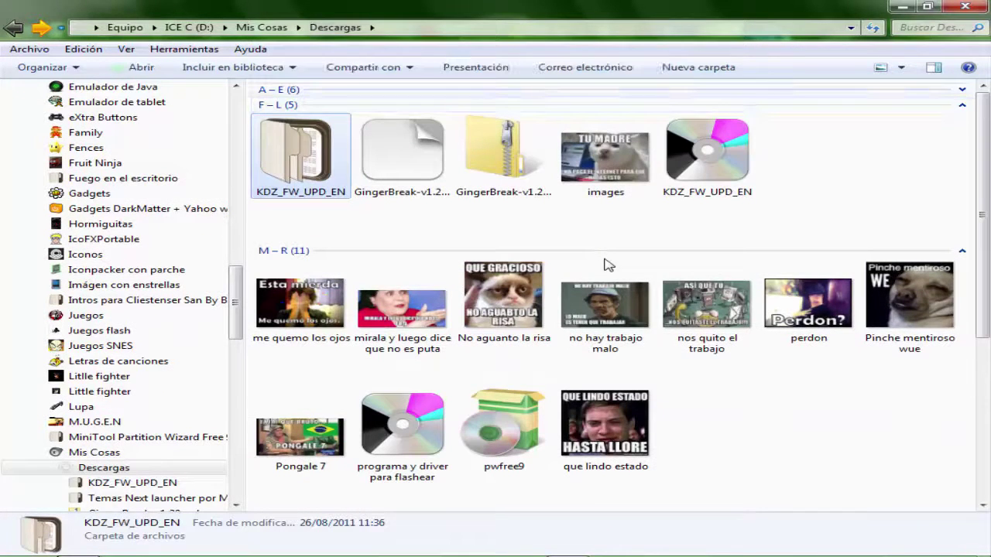
Try to install the LG United Mobile Driver with the Drivers De LG installer
scroll(607, 265, up, 2)
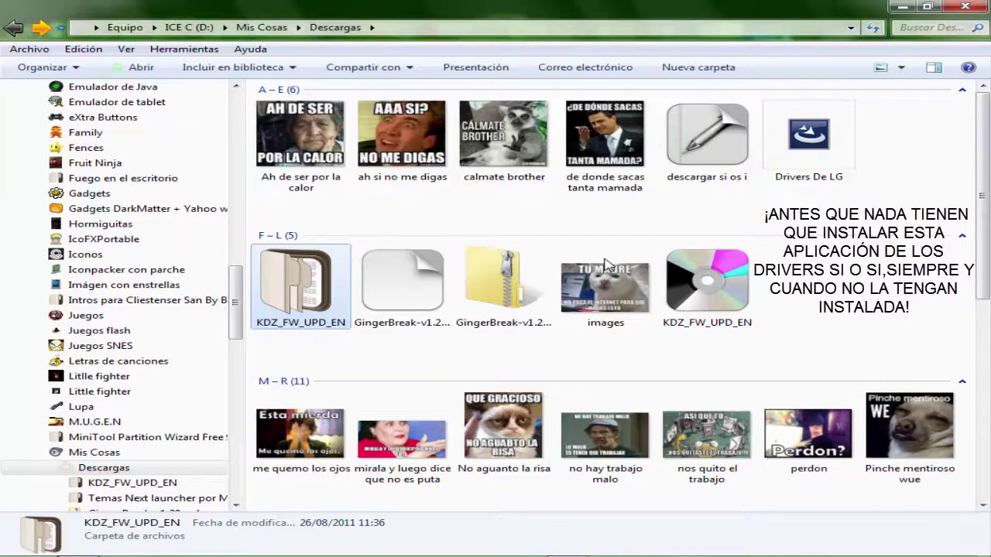
drag(880, 208, 783, 130)
click(880, 194)
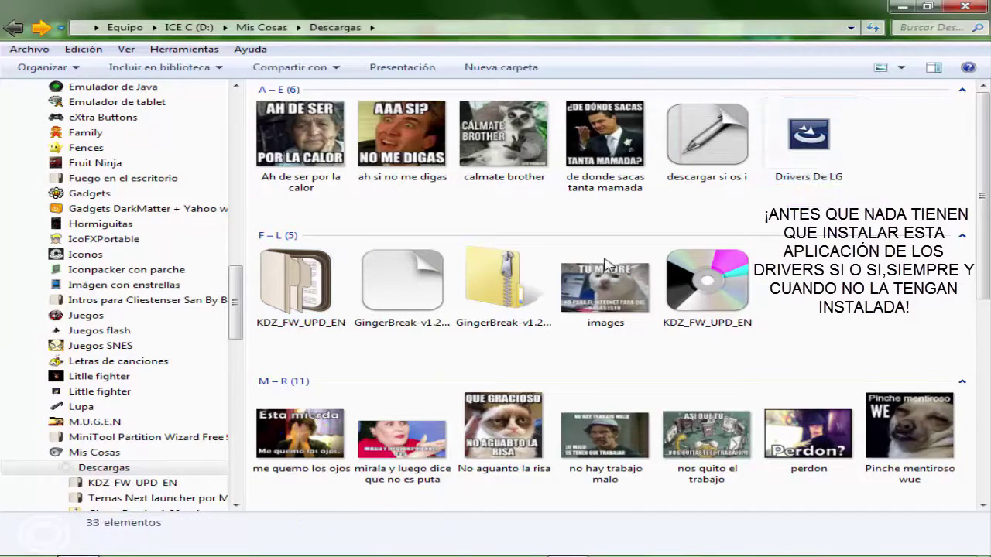
key(ctrl+space)
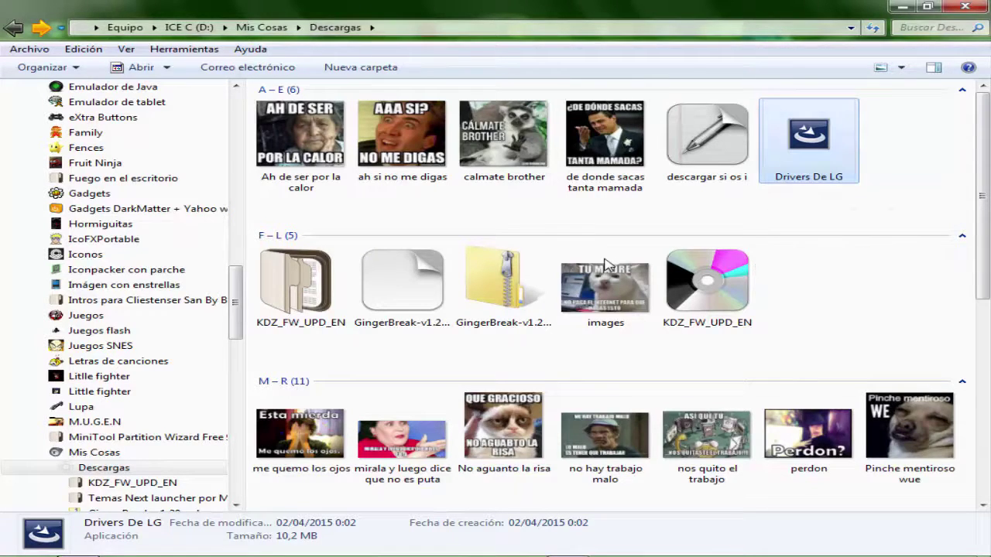
key(Return)
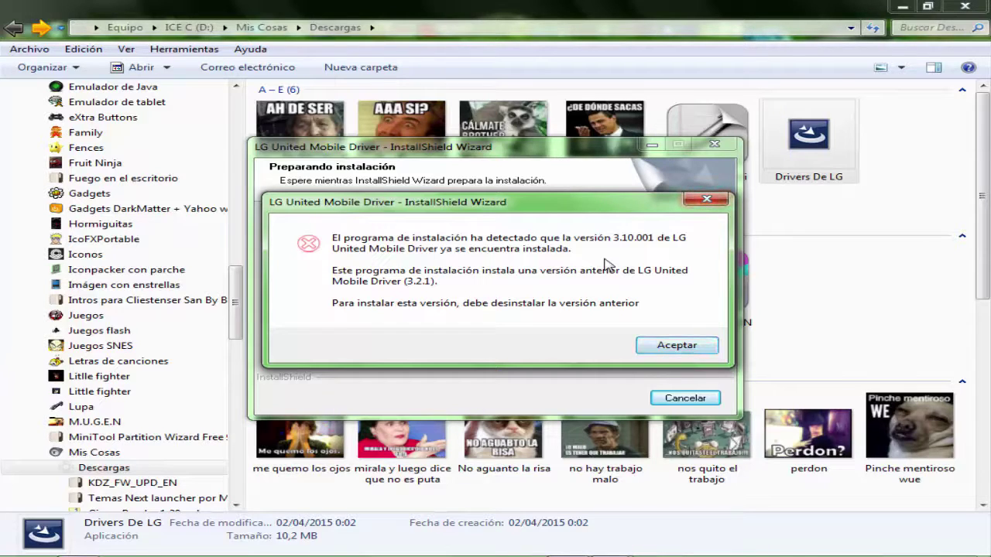
key(Return)
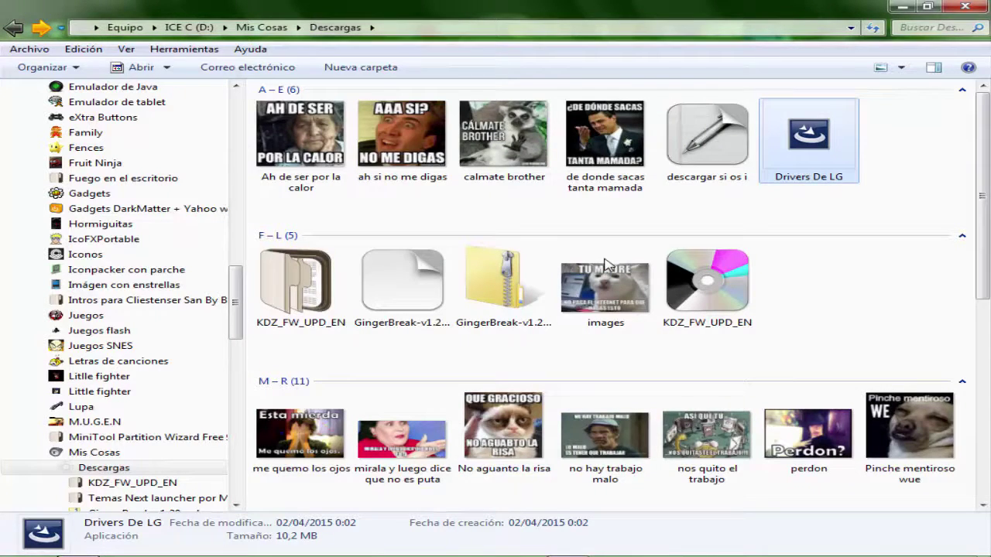
Open the KDZ_FW_UPD_EN folder in Descargas and the folder of the same name inside it
scroll(606, 265, down, 1)
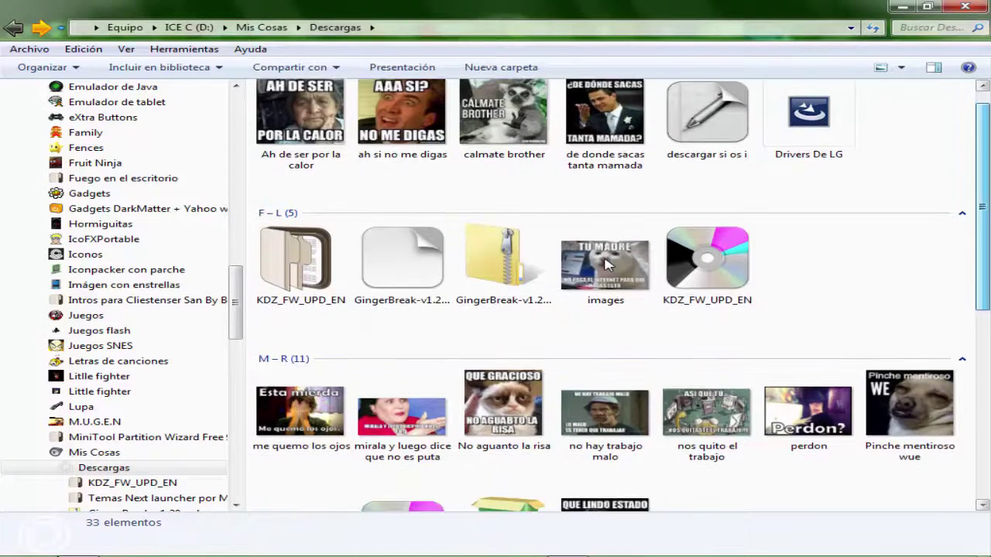
scroll(608, 265, down, 1)
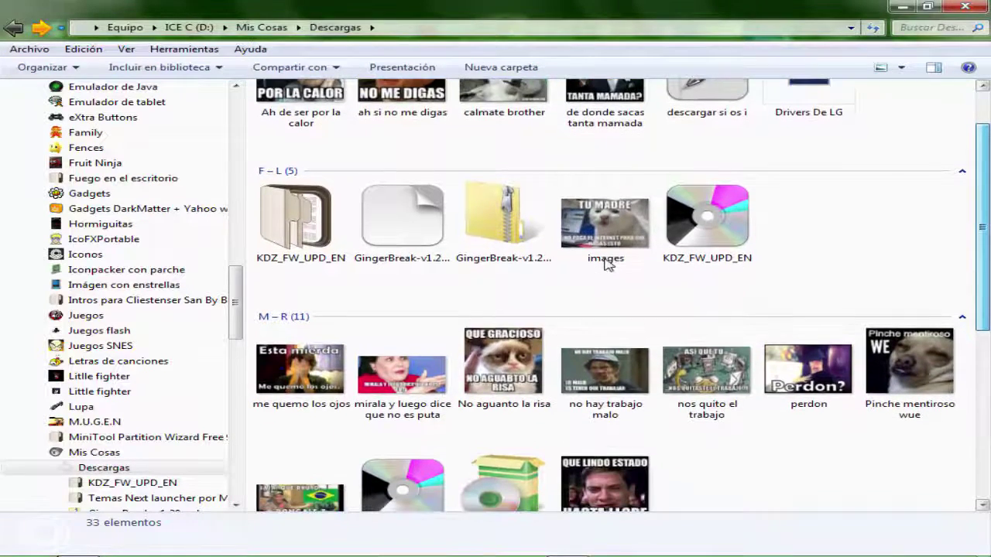
scroll(606, 265, up, 2)
scroll(606, 265, down, 5)
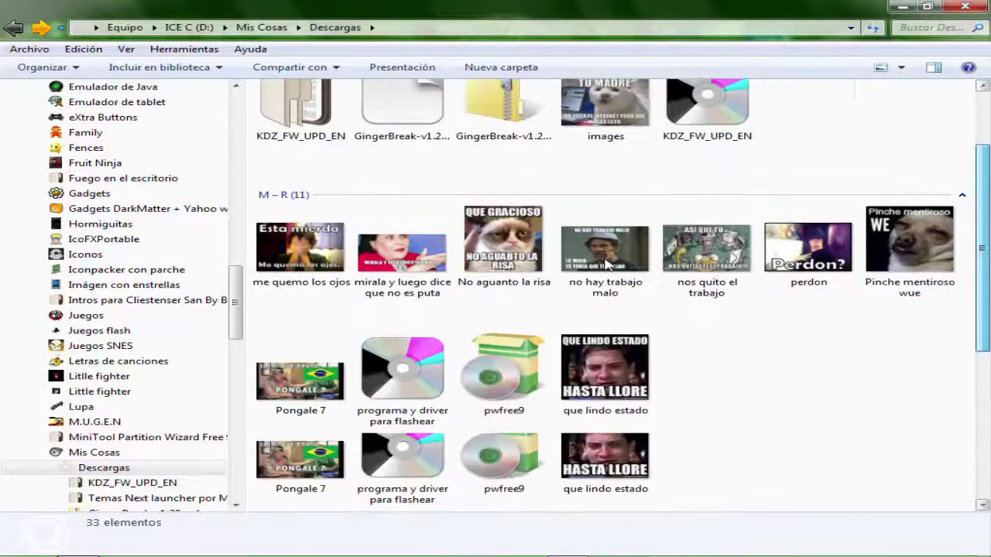
scroll(606, 266, down, 3)
scroll(606, 266, up, 10)
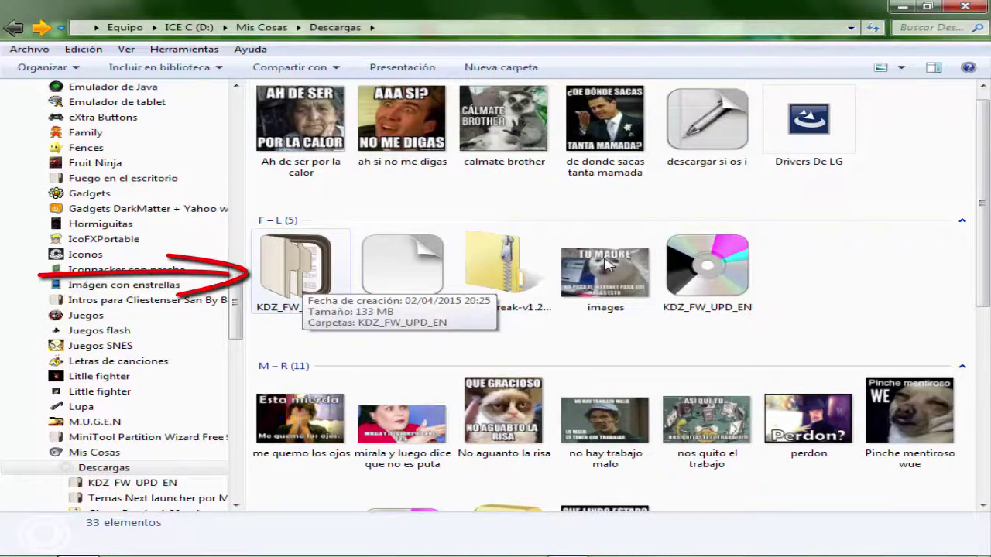
double_click(300, 275)
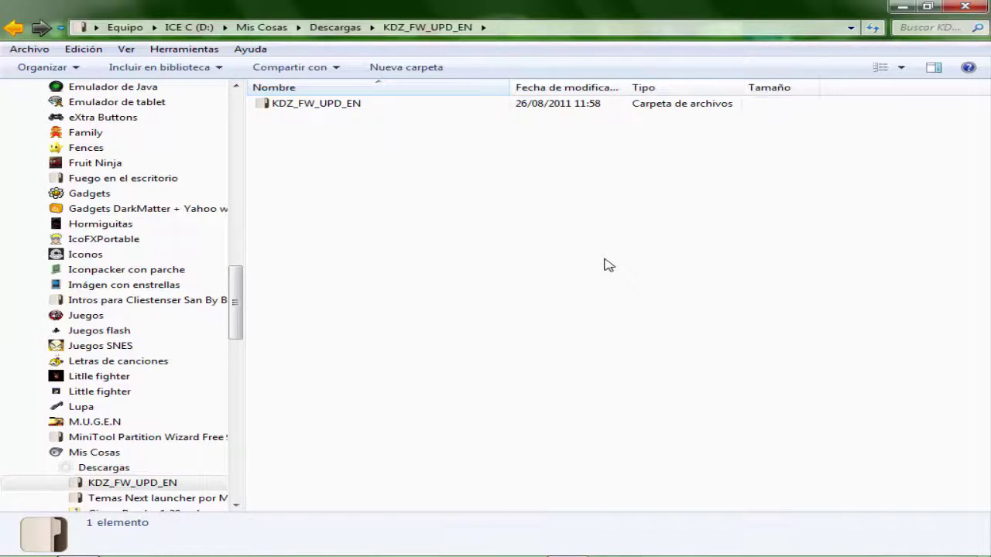
key(Down)
key(F2)
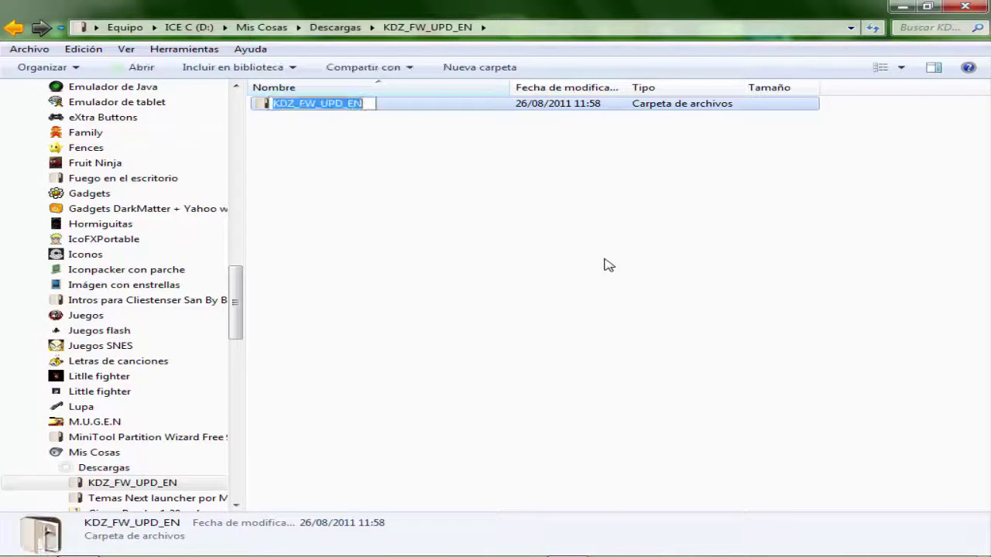
key(Return)
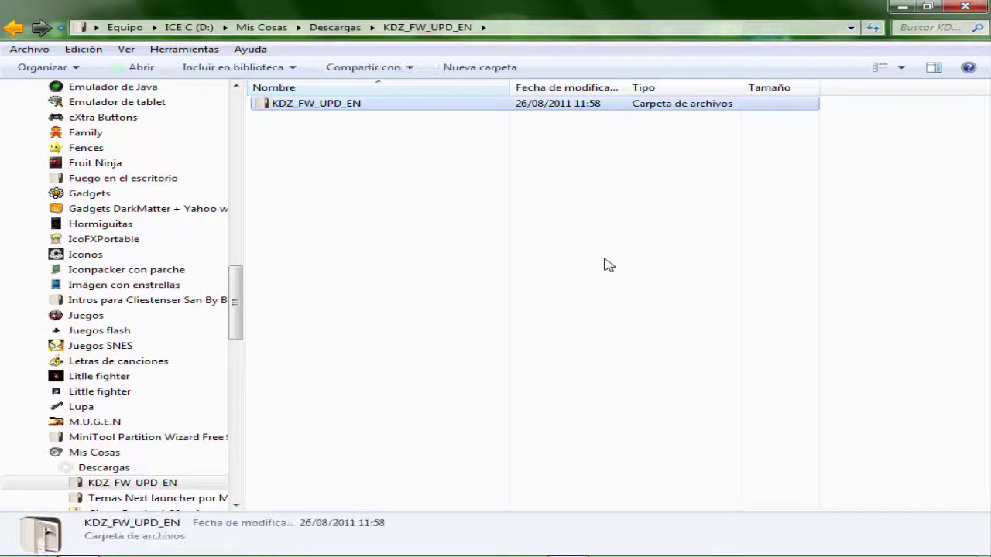
key(Return)
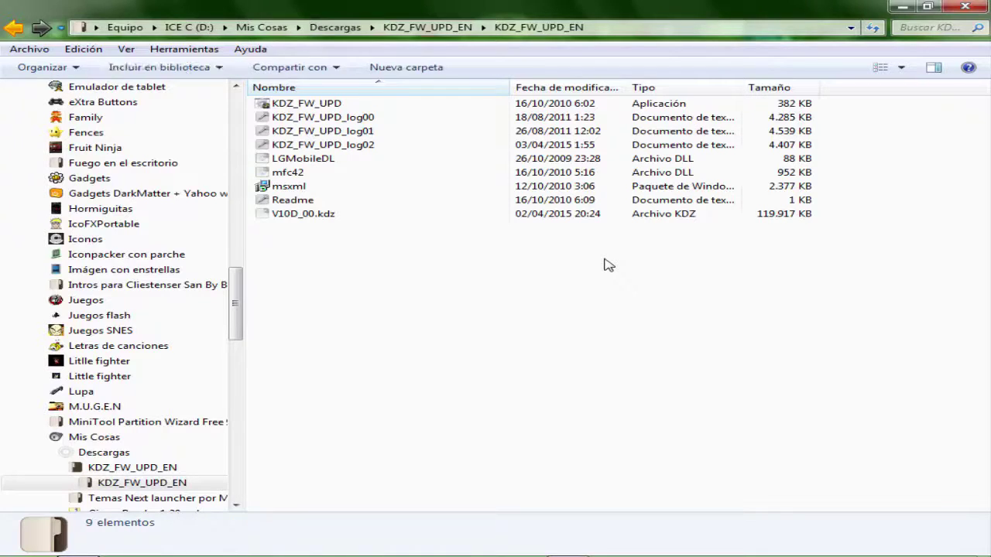
Launch the KDZ_FW_UPD application from the inner KDZ_FW_UPD_EN folder
drag(417, 304, 285, 102)
click(608, 264)
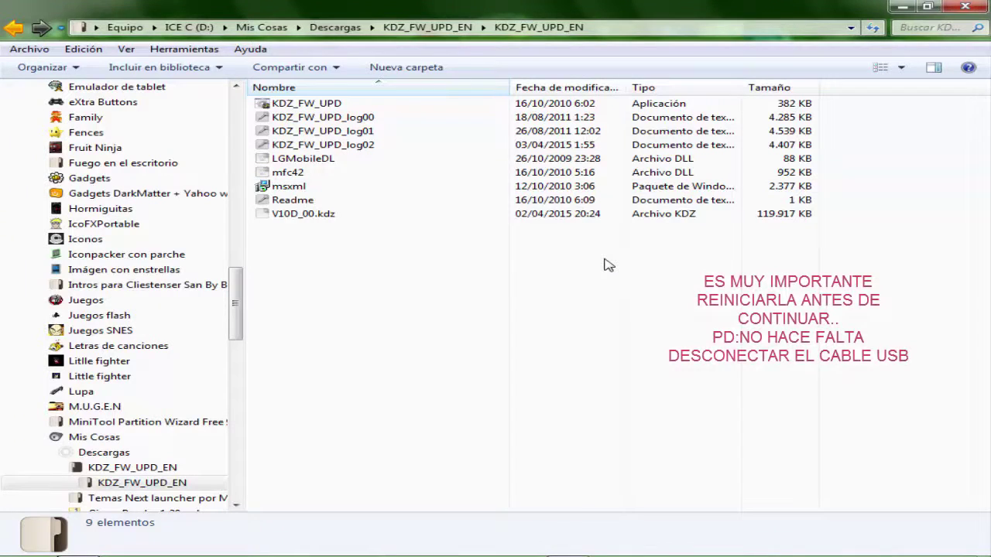
key(Down)
key(Down)
key(Return)
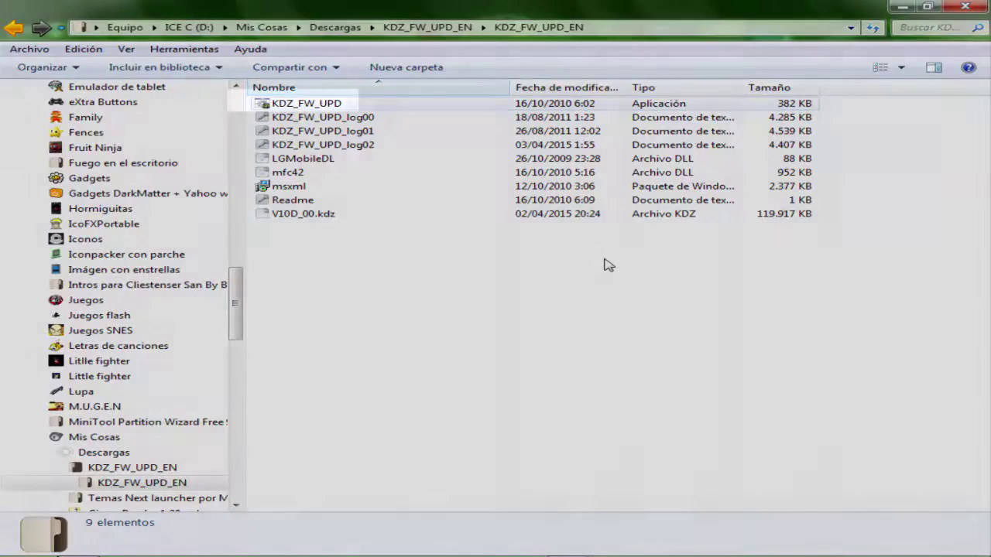
key(Down)
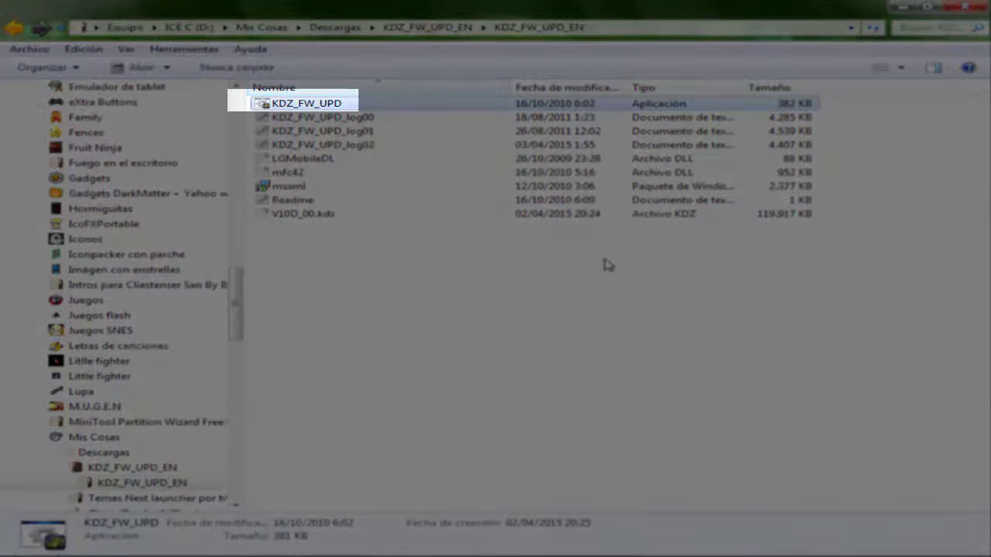
key(Return)
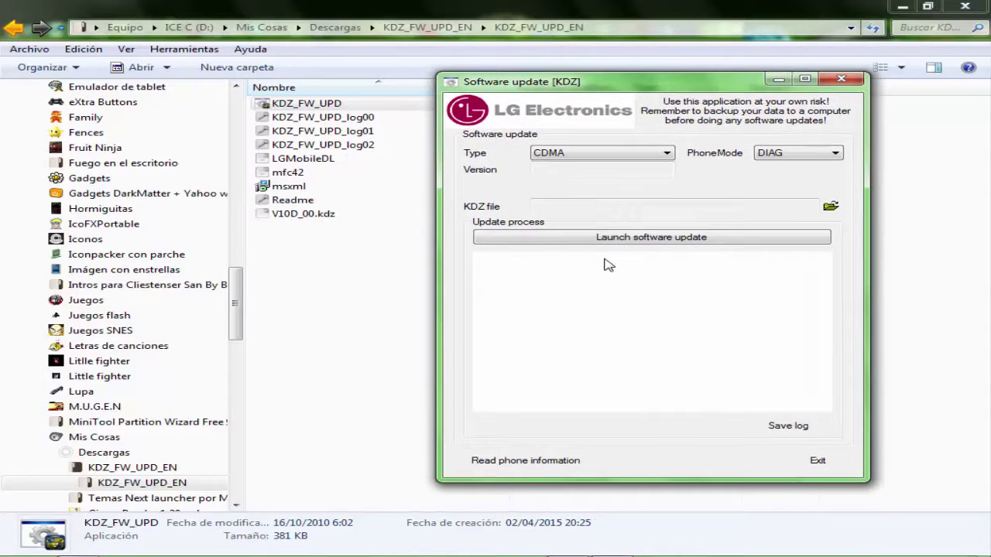
Check the Type and PhoneMode options of the software update, keeping CDMA and DIAG
key(alt+Down)
key(Escape)
key(Tab)
key(alt+Down)
key(Escape)
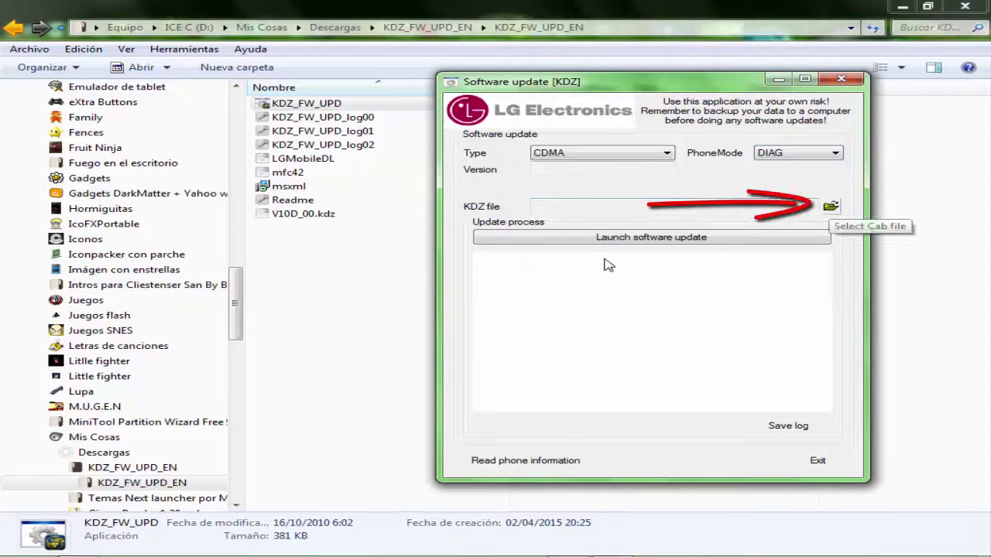
Load V10D_00.kdz as the KDZ file and launch the software update
key(space)
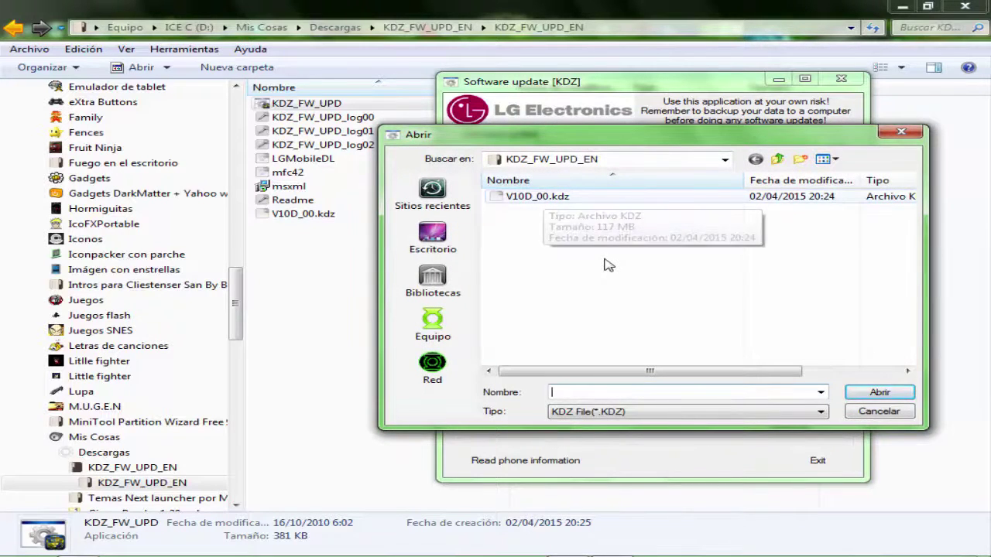
key(Down)
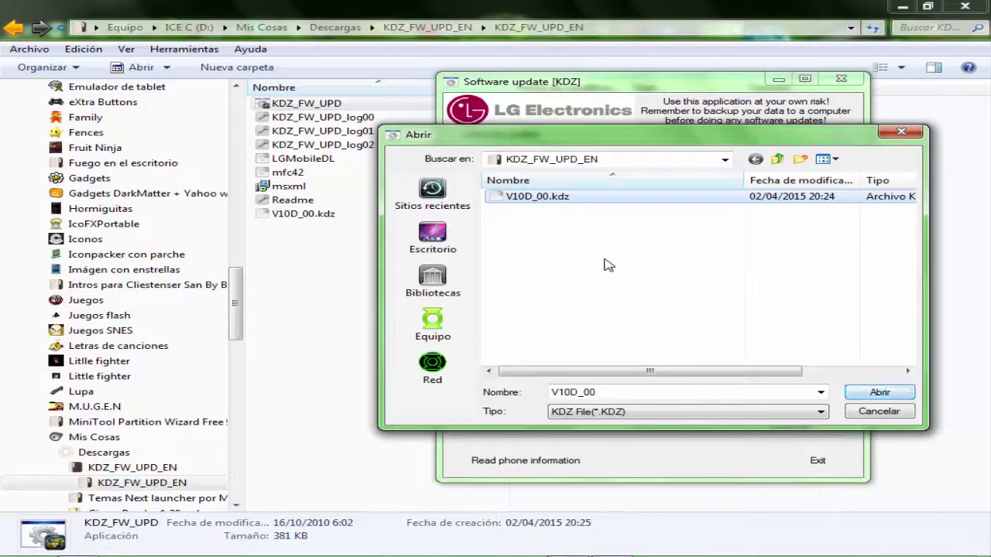
key(Return)
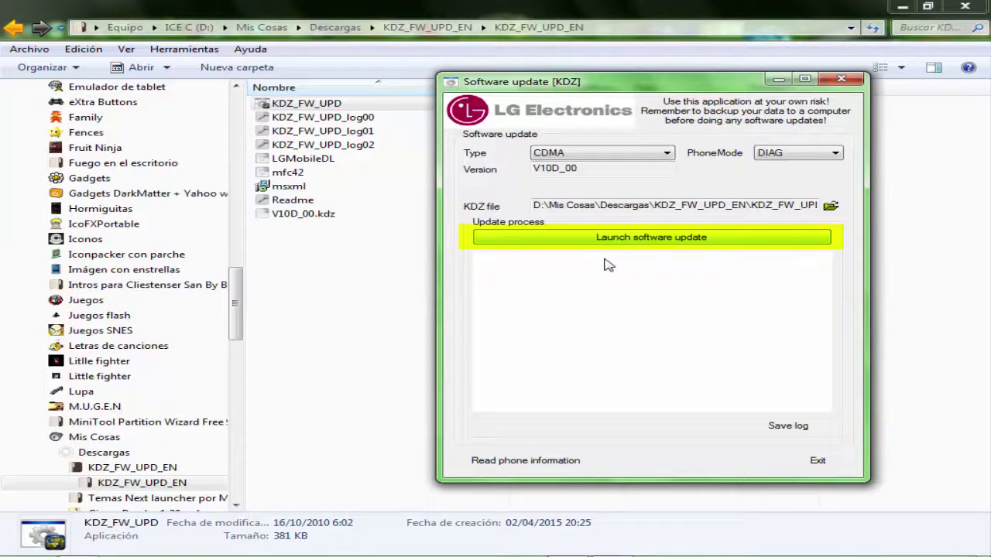
key(Return)
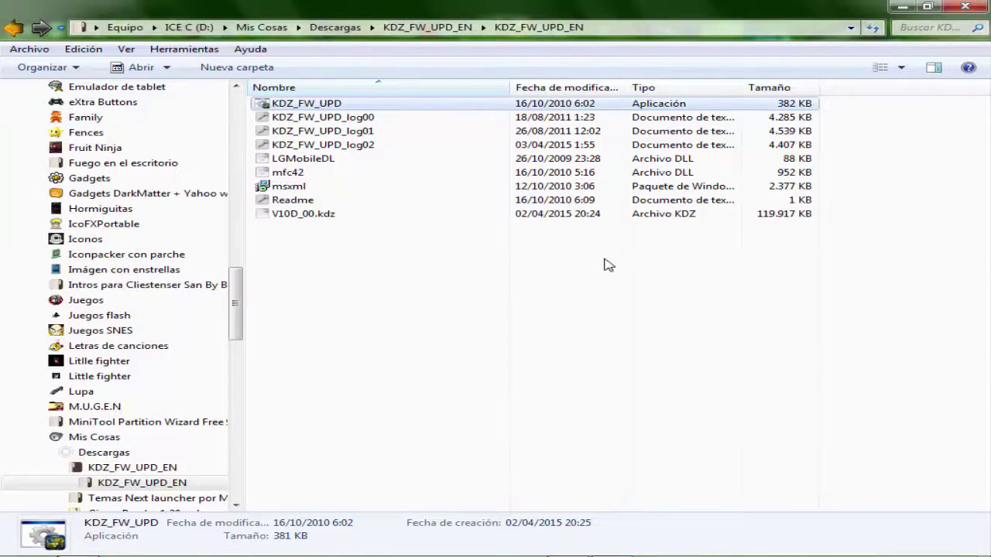
key(BackSpace)
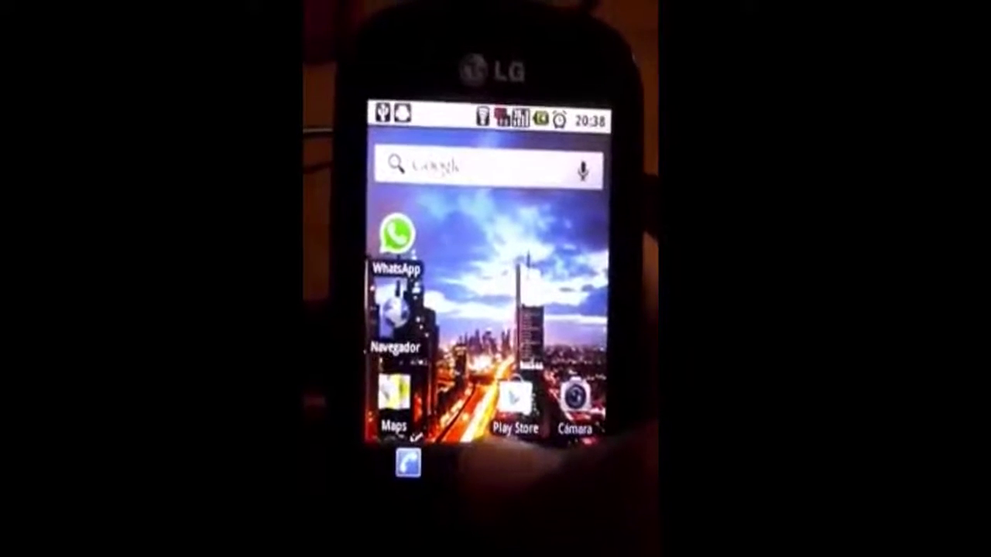
click(488, 463)
drag(542, 305, 542, 217)
drag(517, 310, 545, 189)
scroll(446, 256, down, 5)
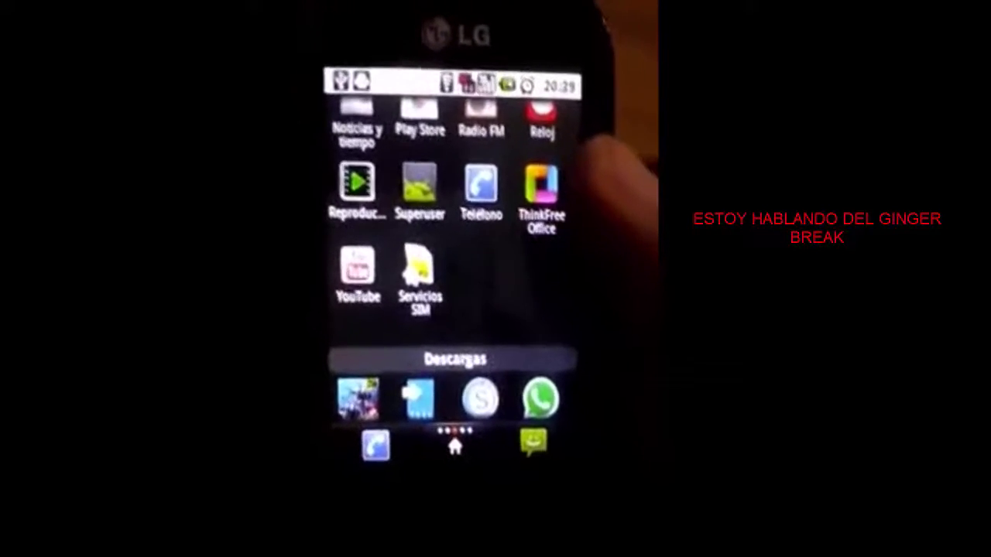
scroll(464, 310, down, 3)
scroll(488, 387, down, 5)
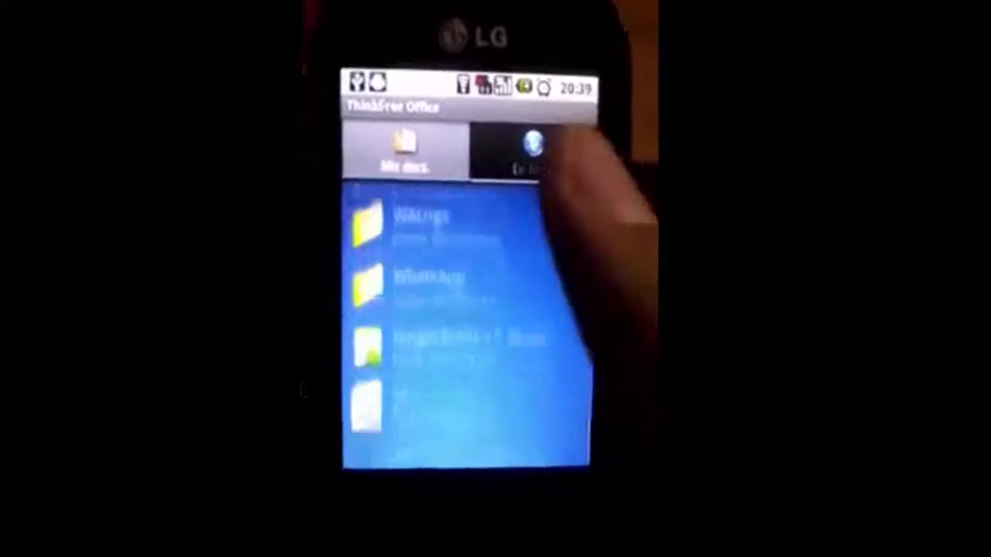